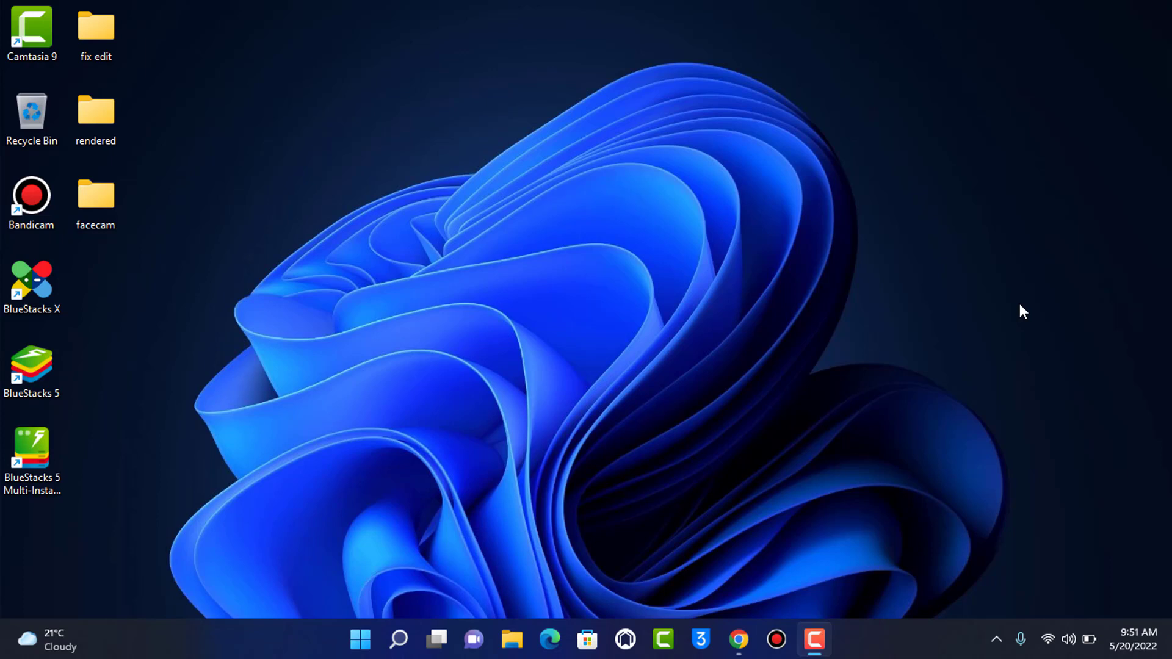
Bring up Chrome from the taskbar with the Mojang account tutorial video and its comments
click(738, 640)
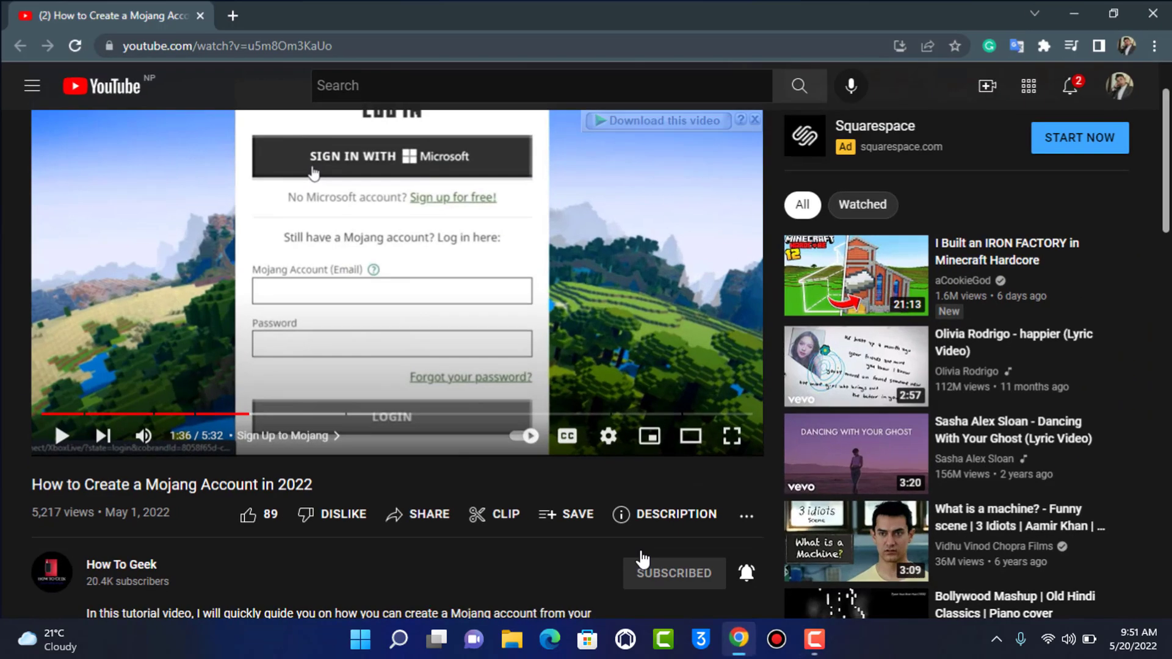
scroll(475, 447, down, 4)
scroll(475, 447, down, 3)
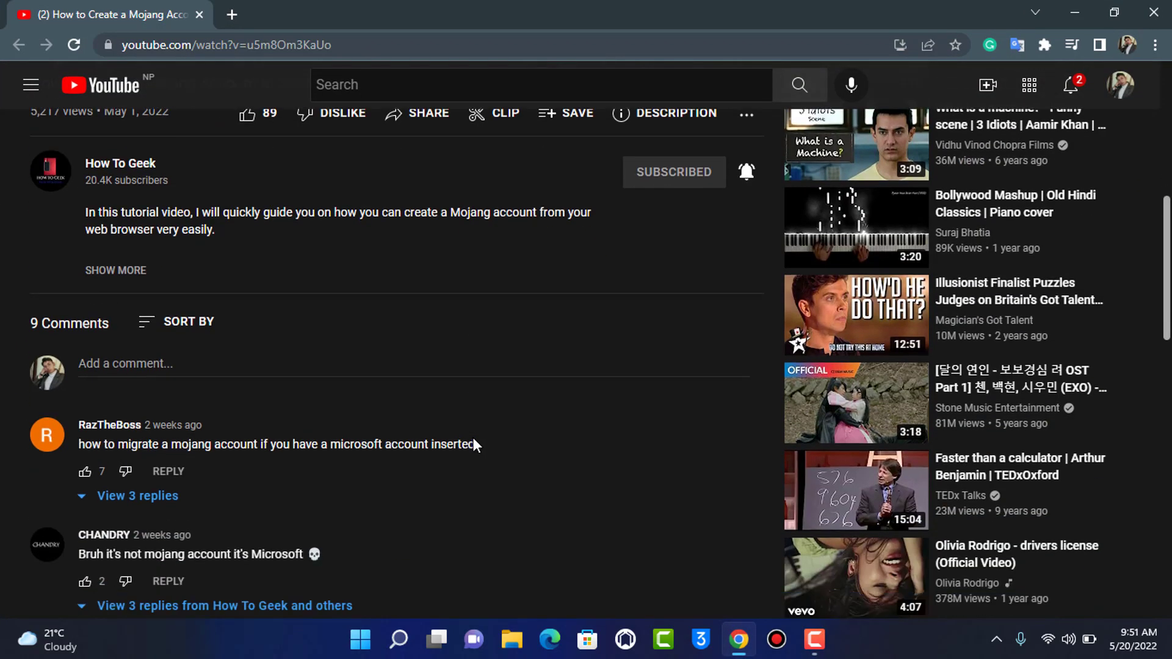
scroll(473, 445, up, 2)
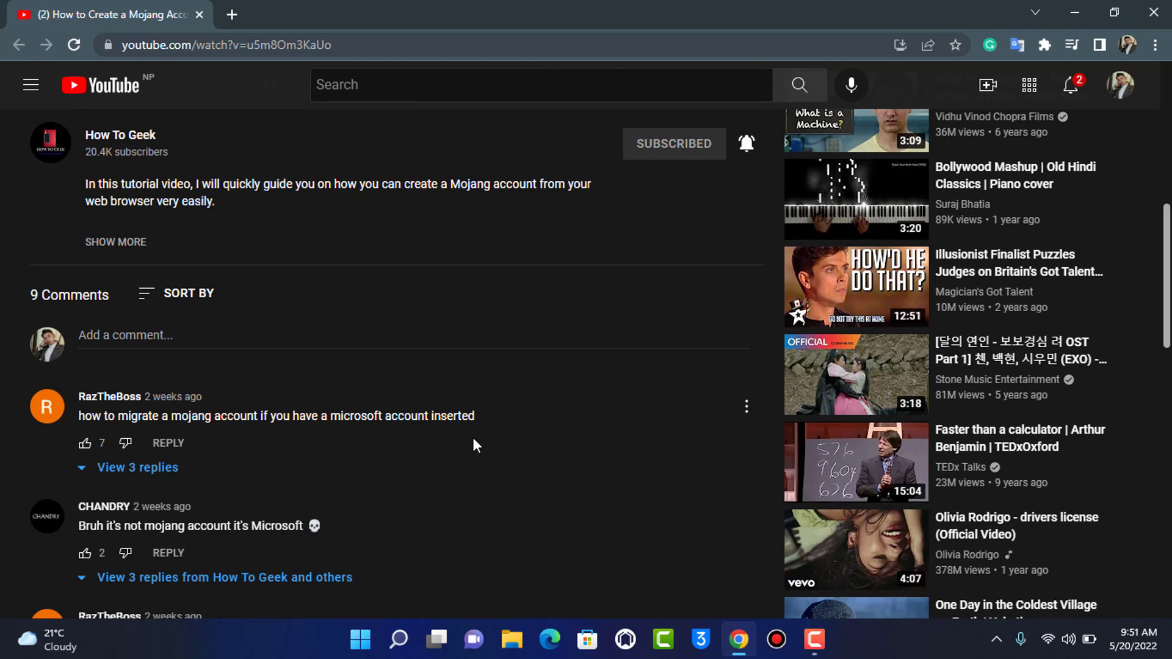
scroll(474, 446, up, 4)
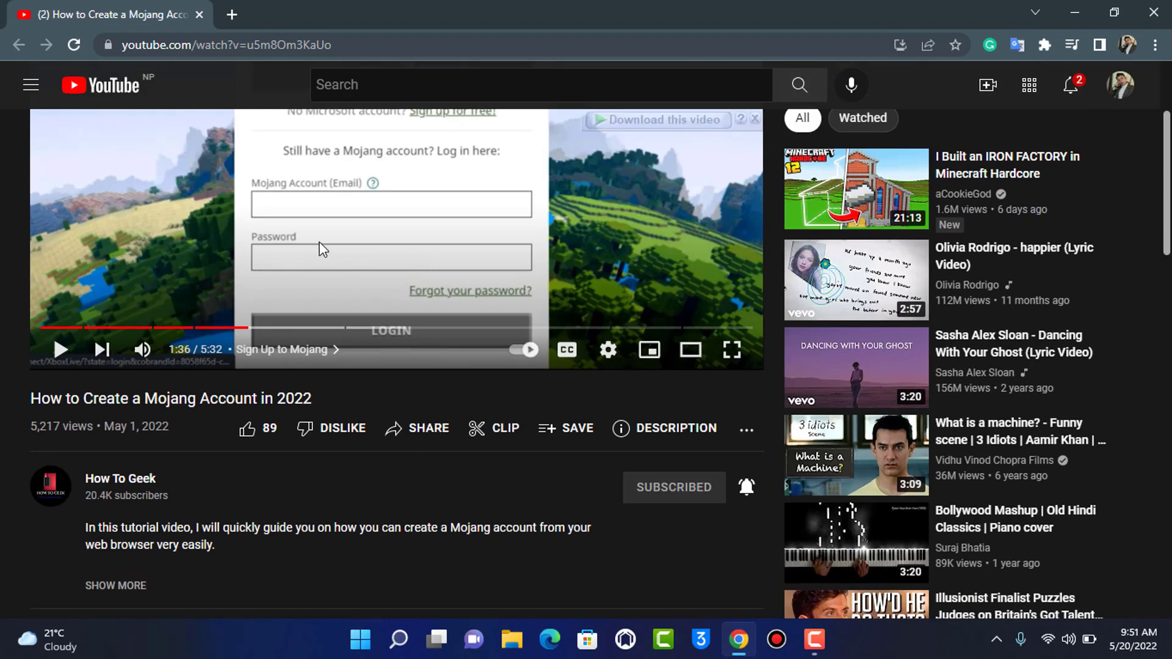
scroll(290, 204, up, 2)
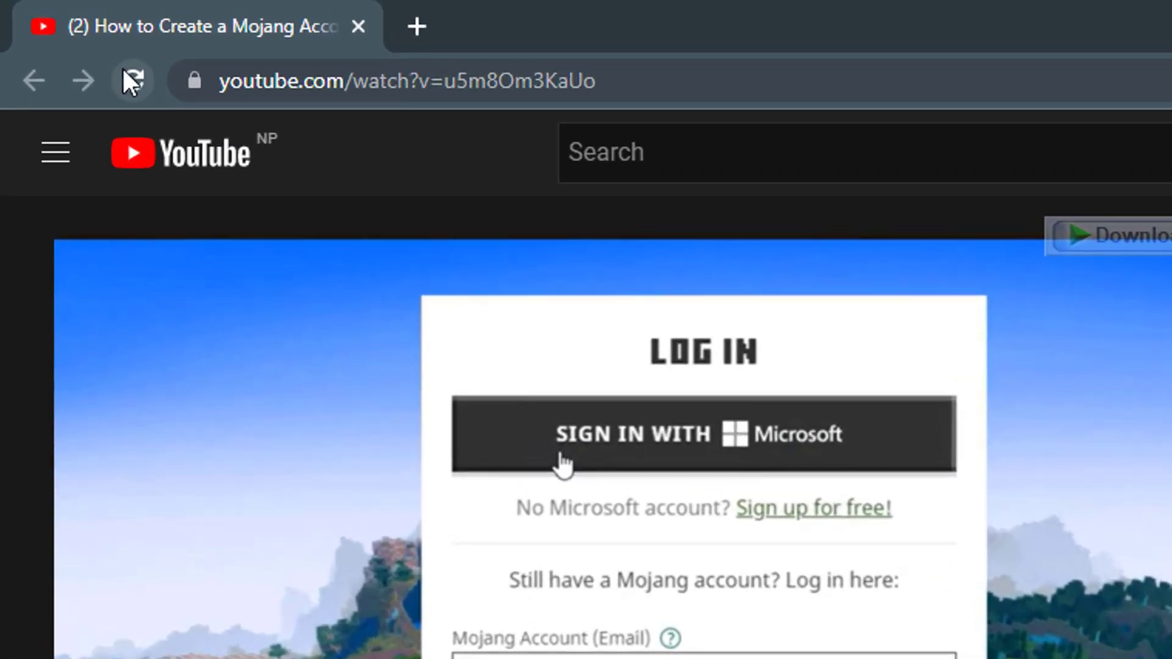
Reload the video page and expand the replies under the first two comments
click(74, 44)
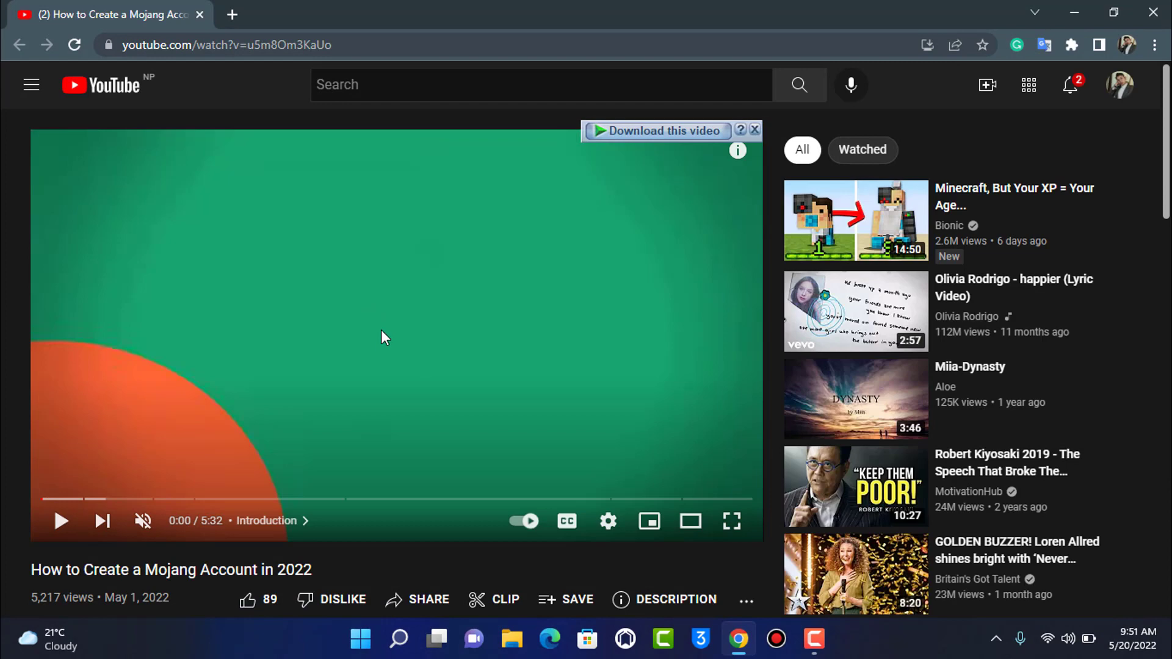
scroll(381, 328, down, 6)
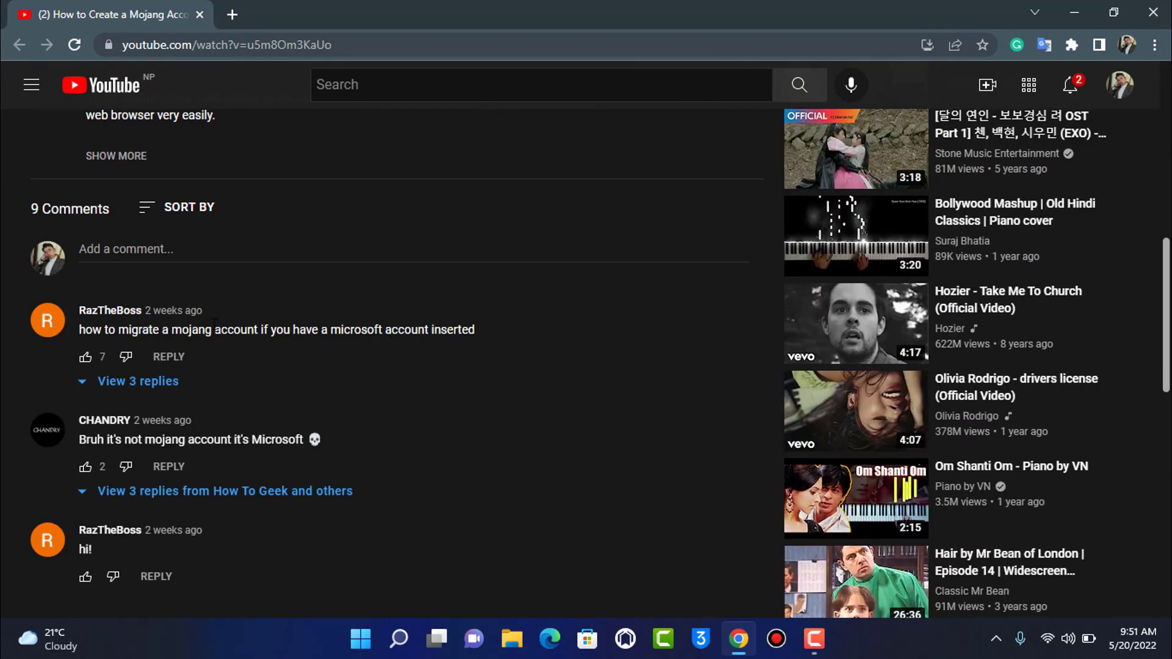
scroll(251, 410, down, 2)
click(236, 320)
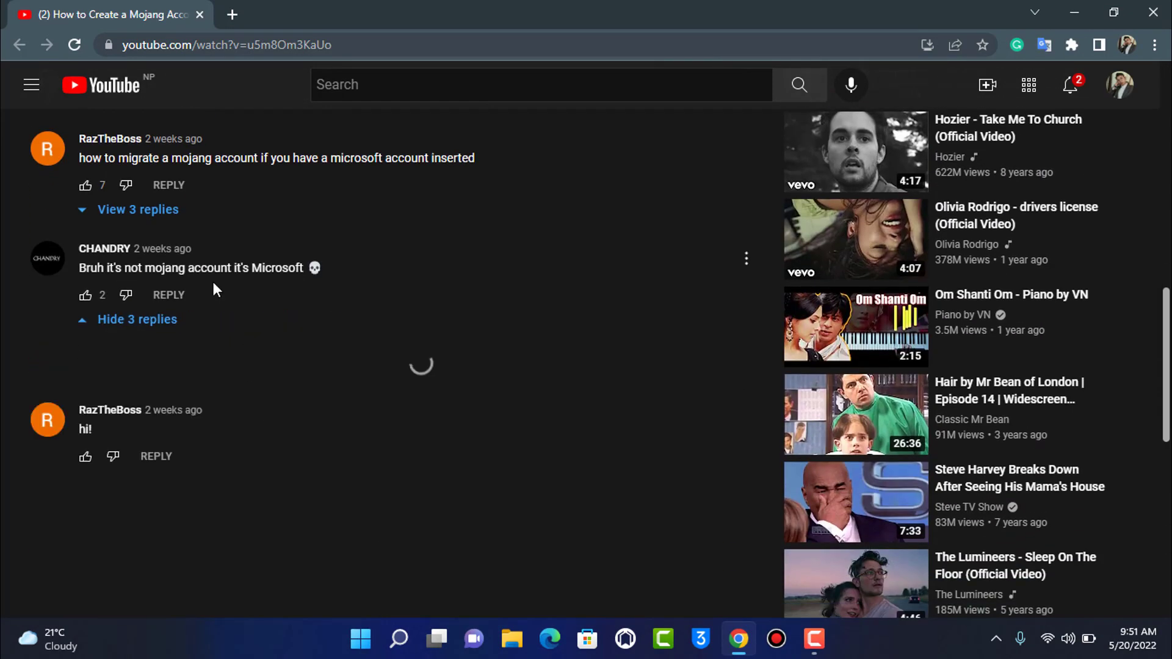
click(186, 220)
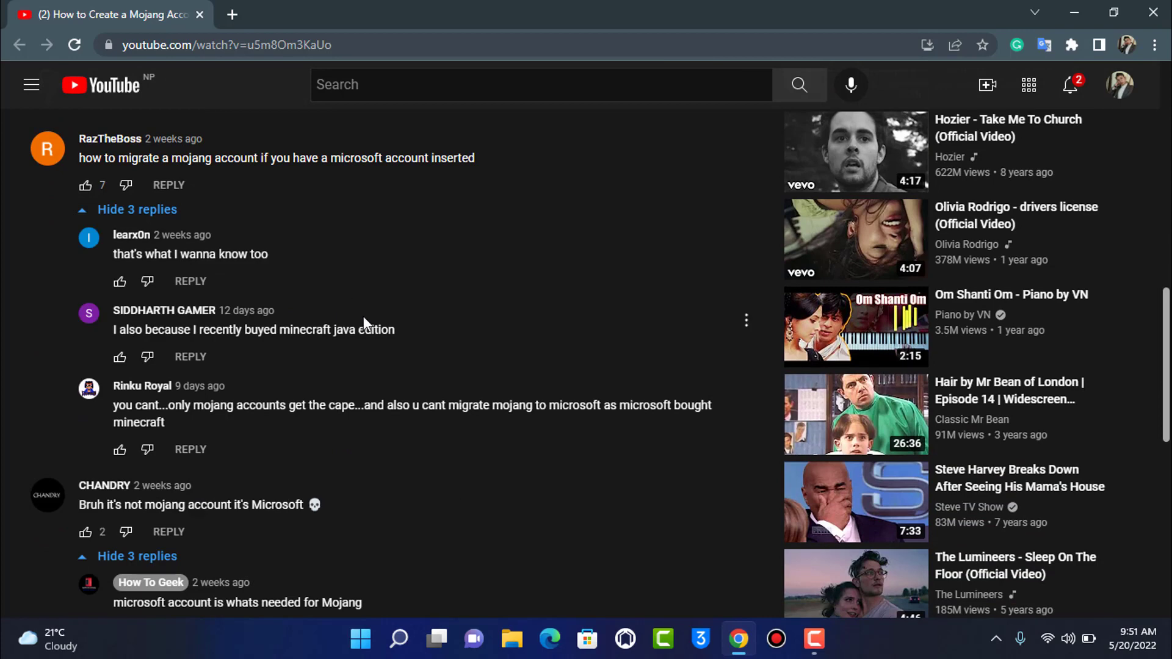
scroll(364, 316, up, 2)
scroll(364, 316, up, 2)
scroll(174, 380, up, 5)
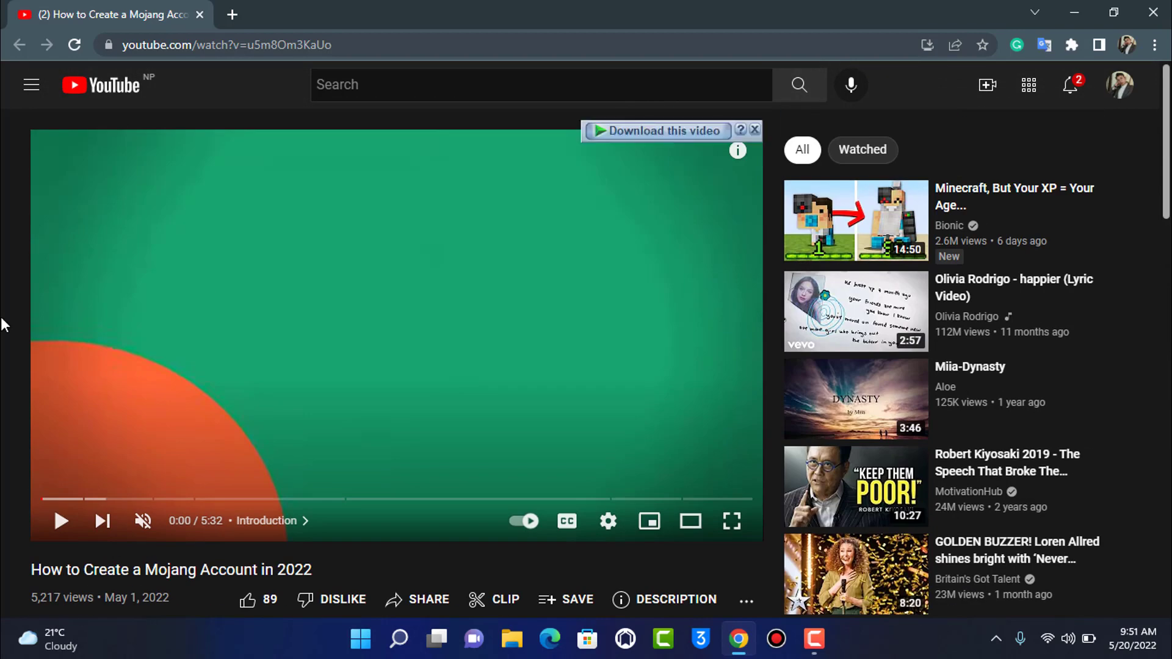
Minimize Chrome and show the Wi-Fi network list in Windows Quick Settings
click(1074, 13)
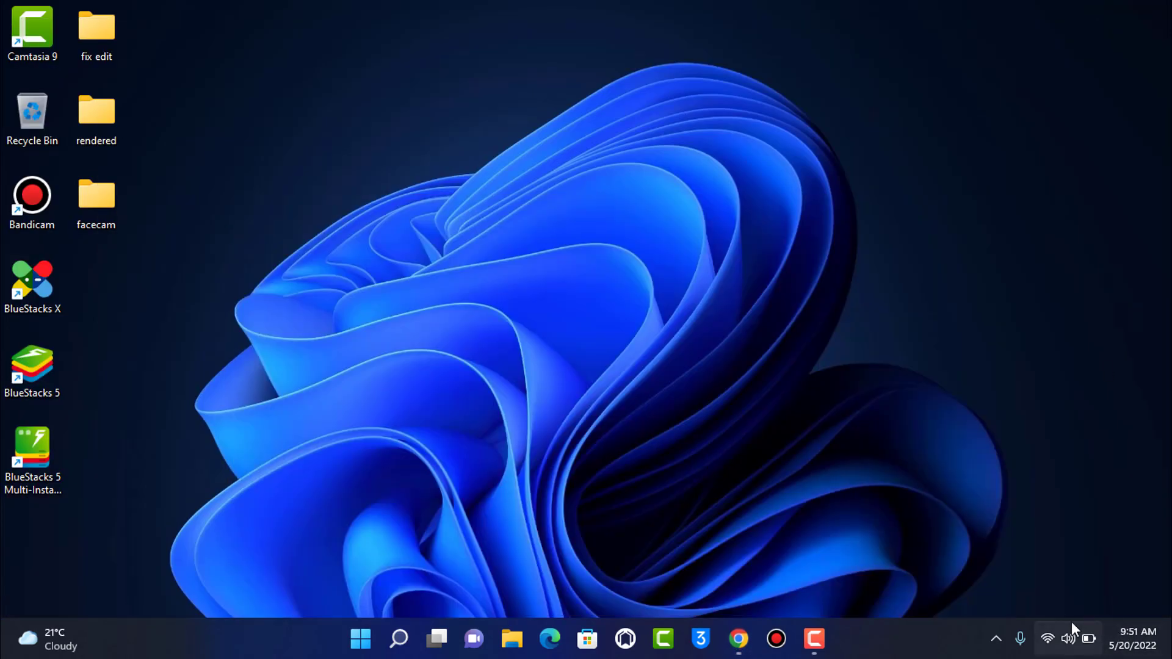
click(1049, 638)
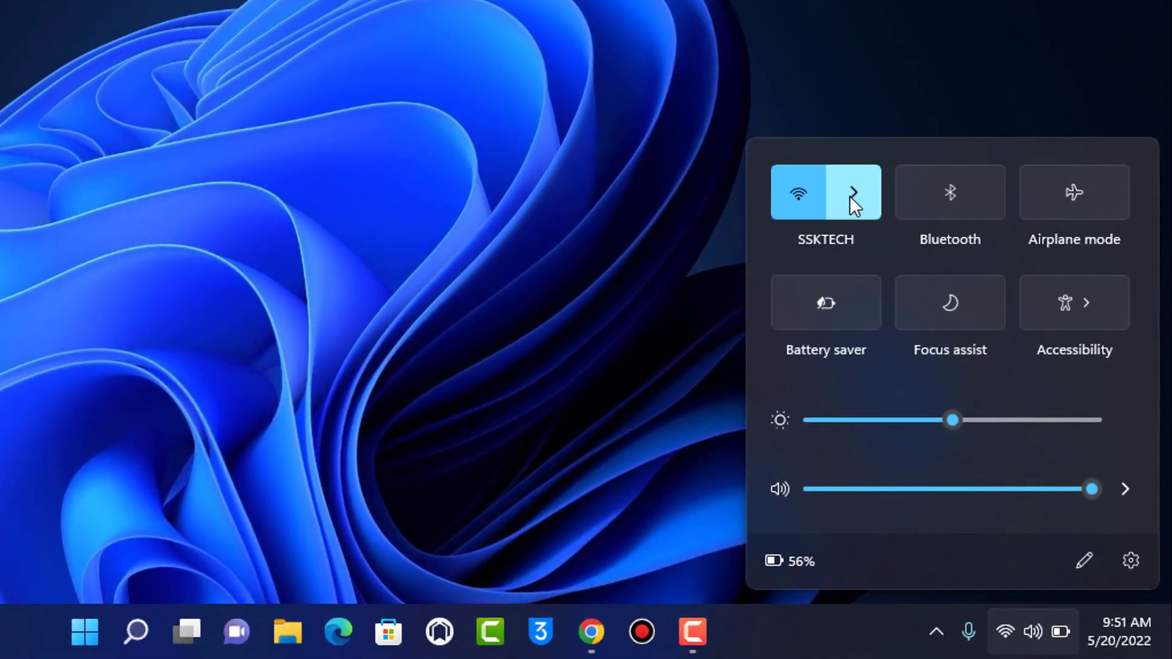
click(838, 195)
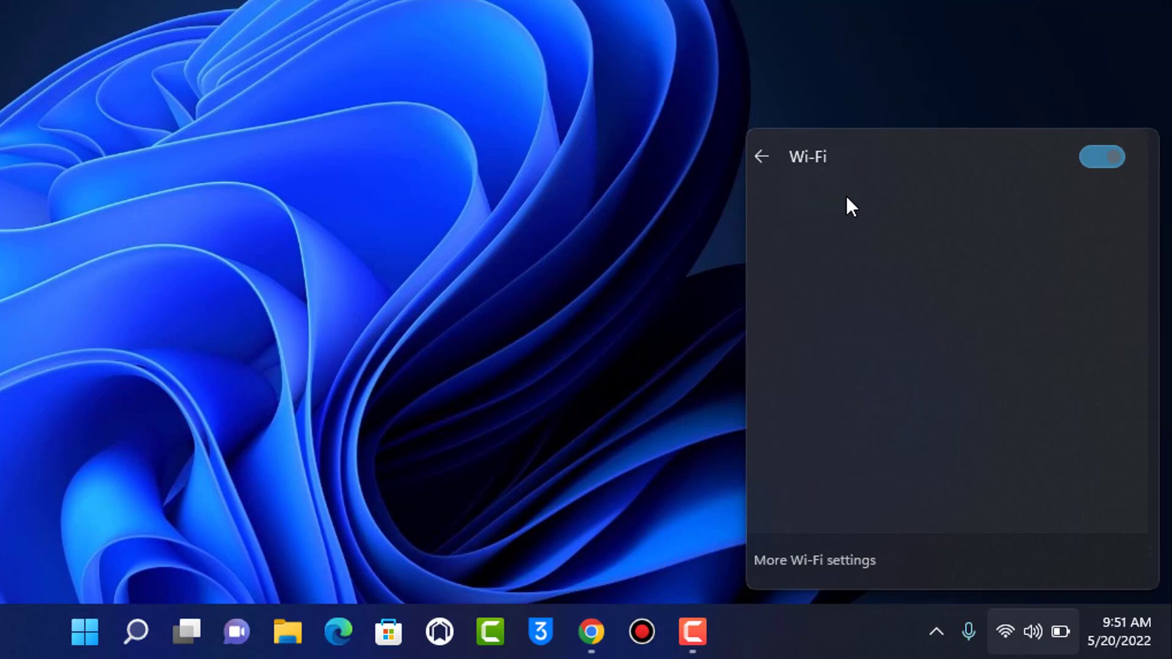
Switch Wi-Fi off and back on, then reconnect to the SSKTECH network
click(1113, 163)
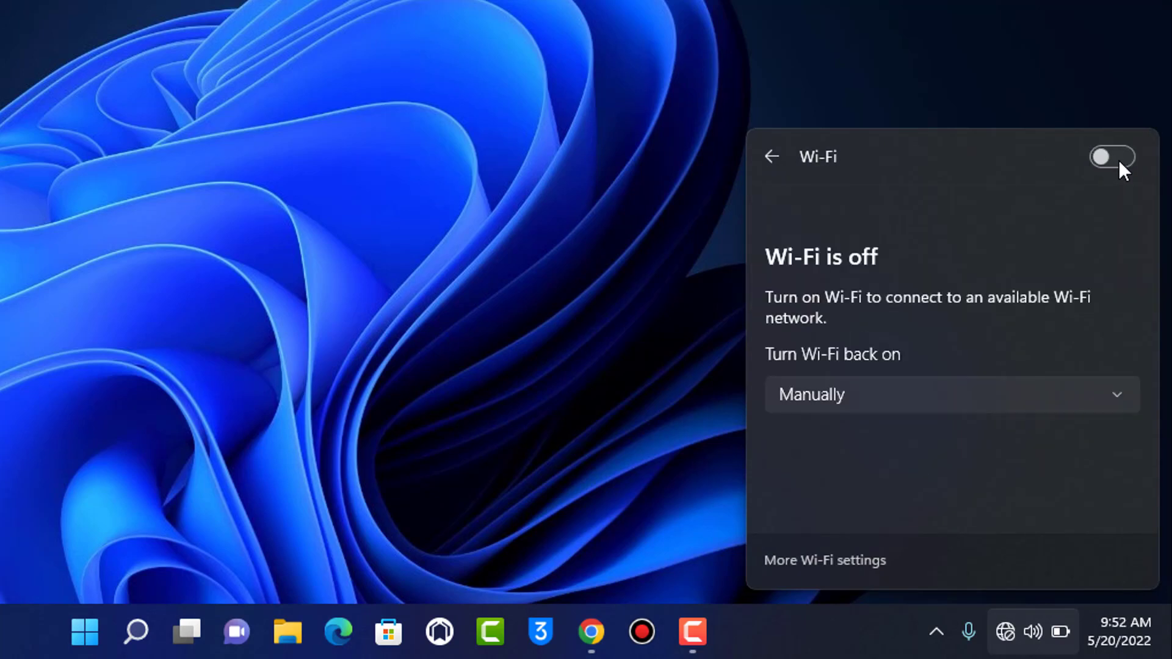
click(1121, 157)
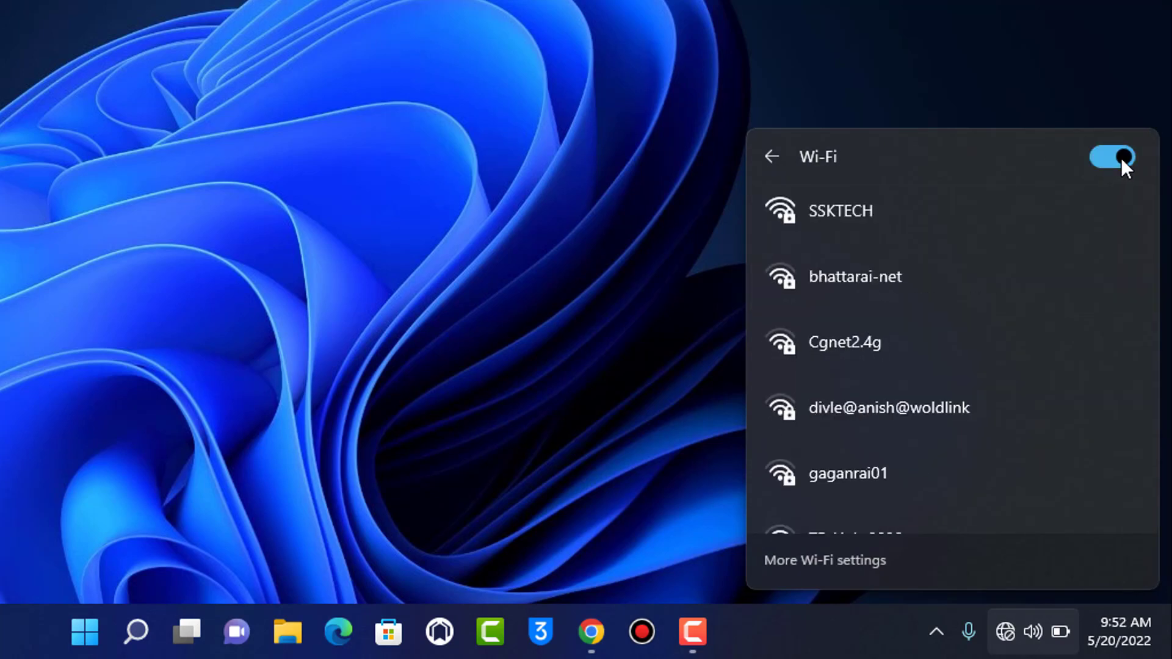
click(1009, 212)
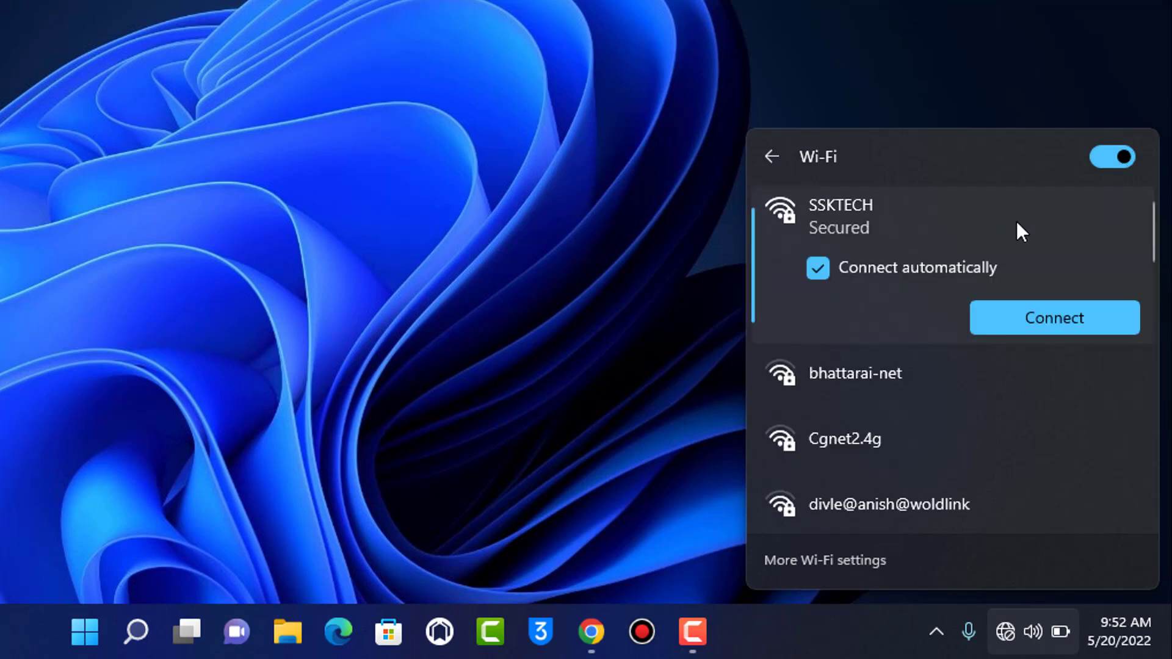
click(1058, 306)
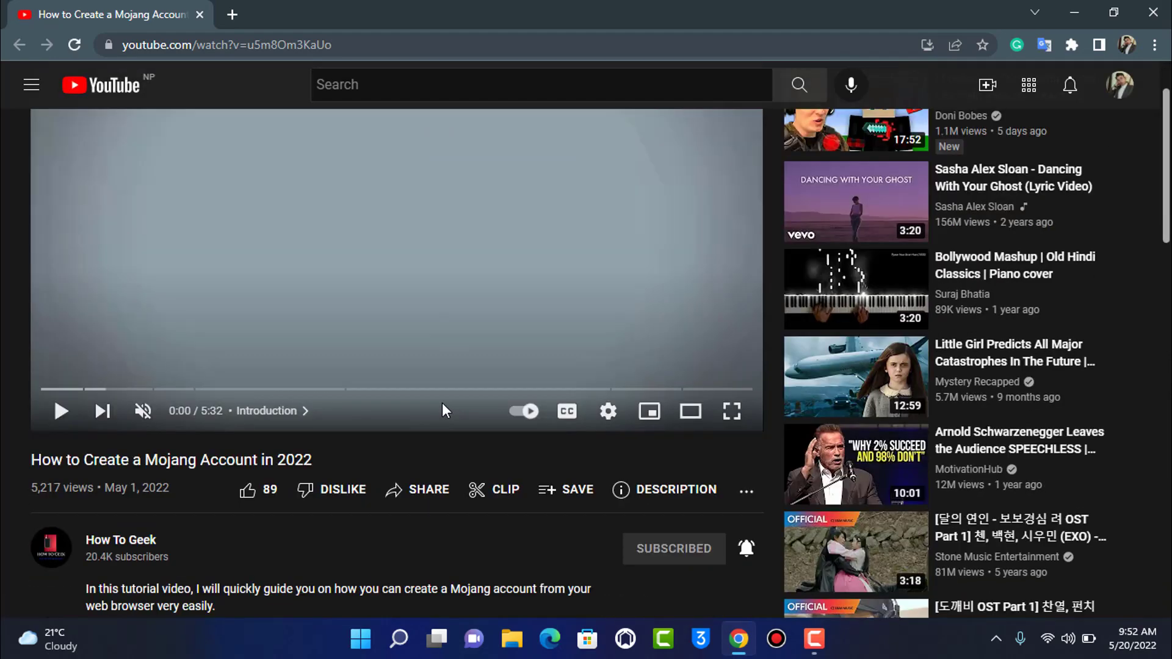
scroll(459, 366, down, 3)
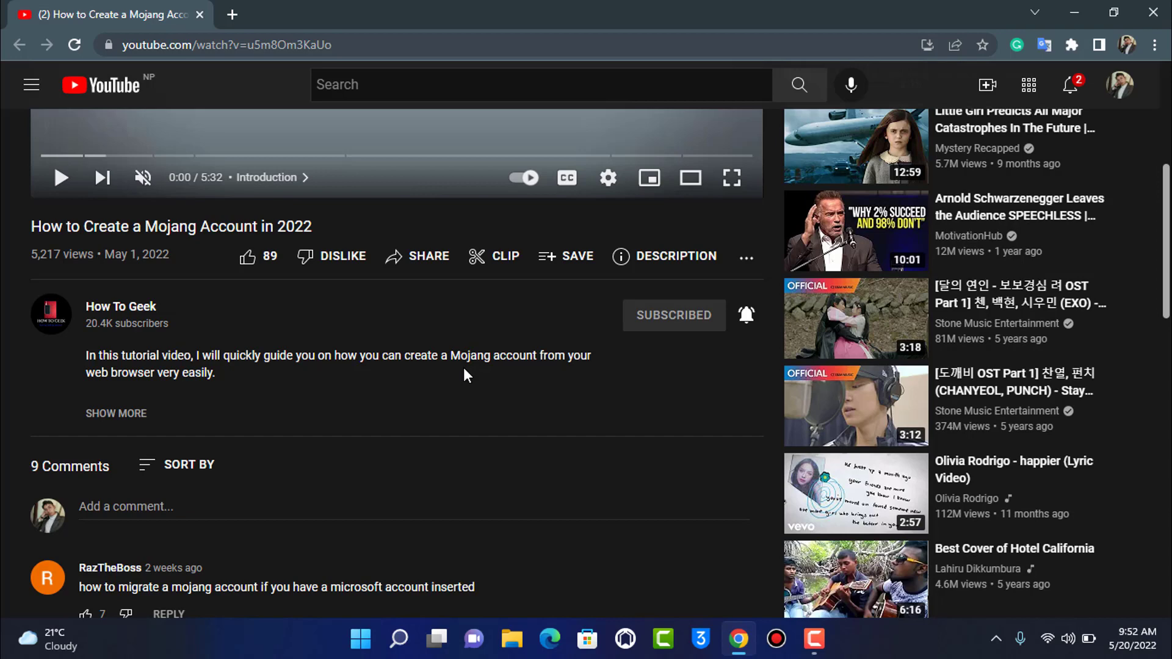
scroll(461, 367, down, 2)
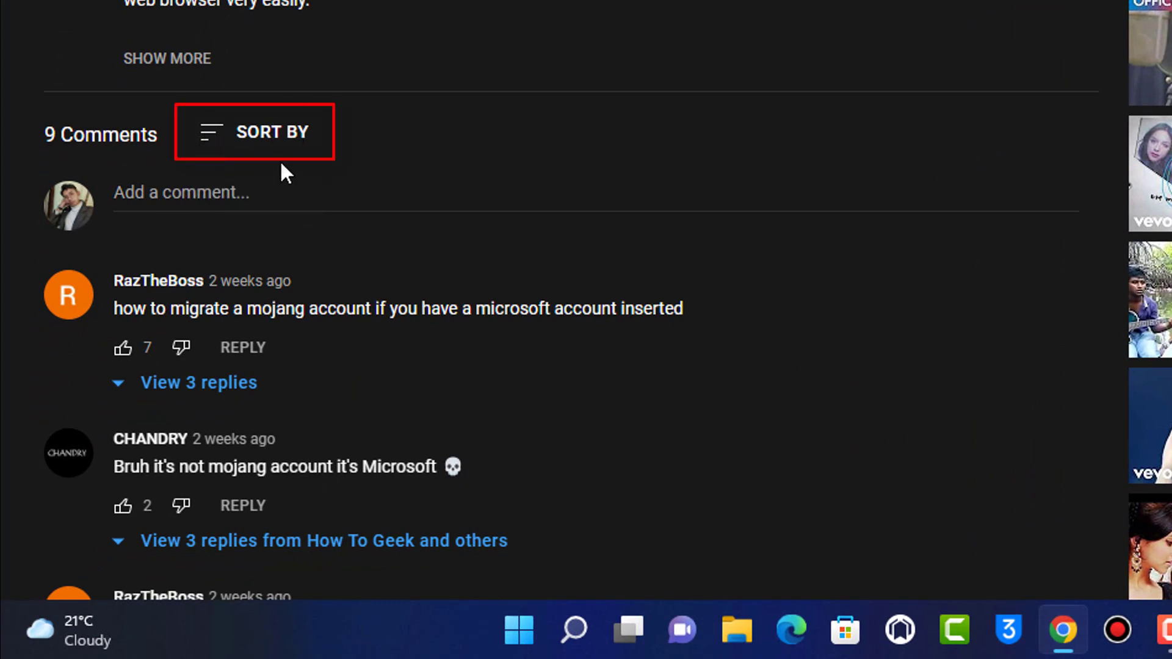
Sort the video's comments by Newest first, then return them to Top comments order
click(295, 143)
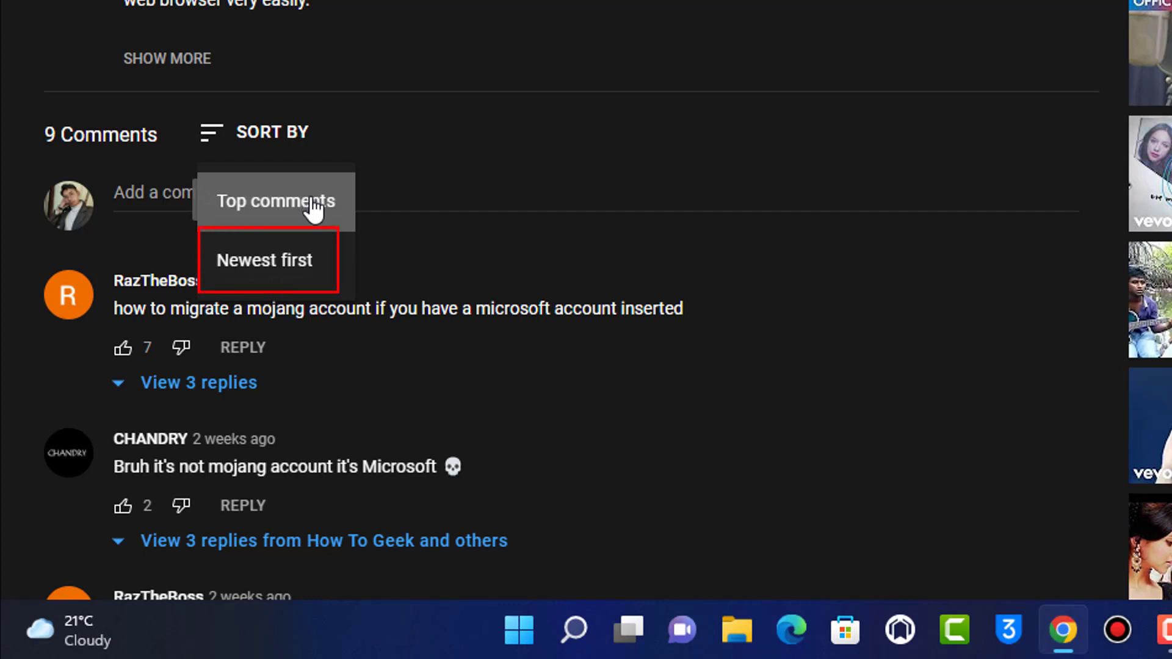
click(288, 271)
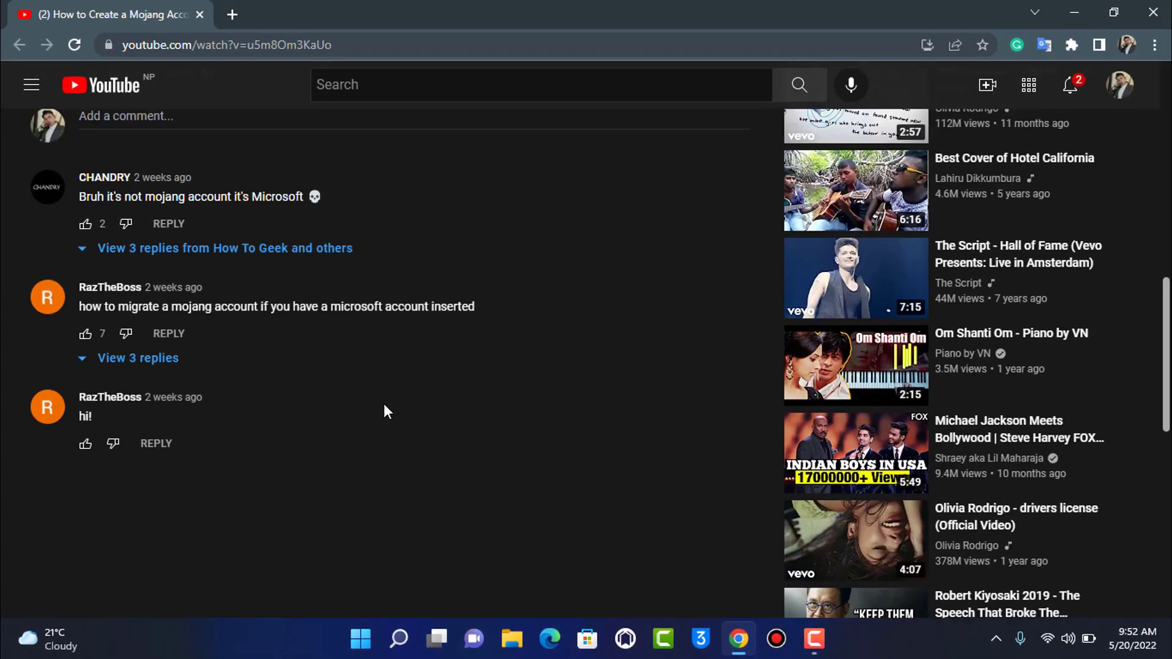
scroll(275, 395, up, 2)
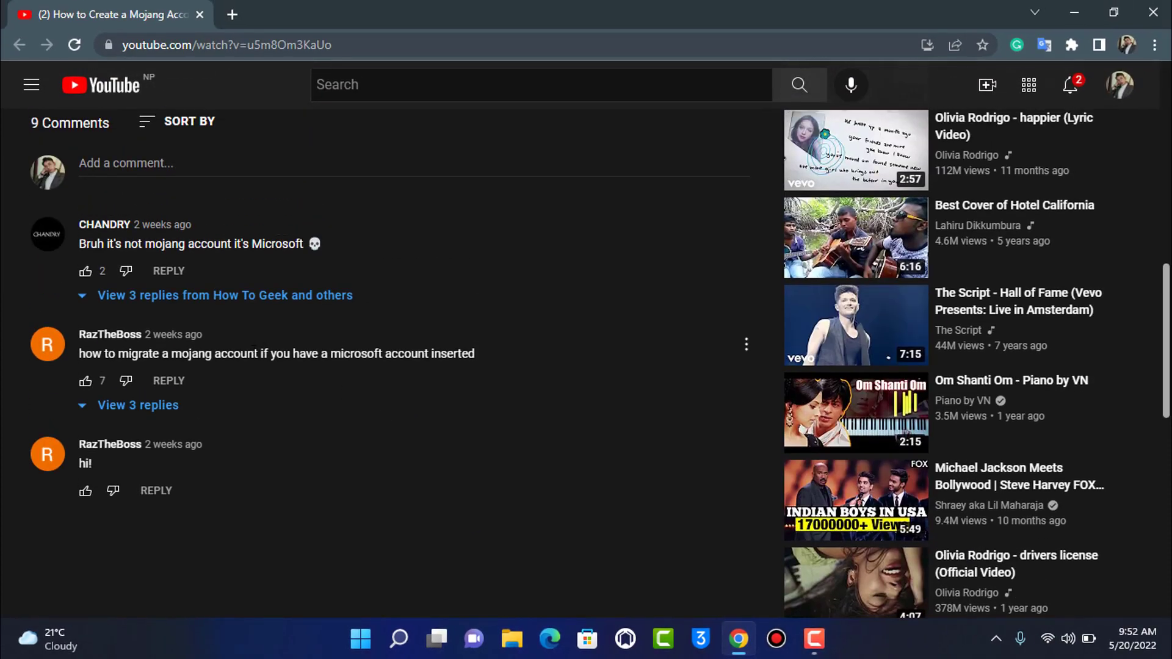
click(204, 225)
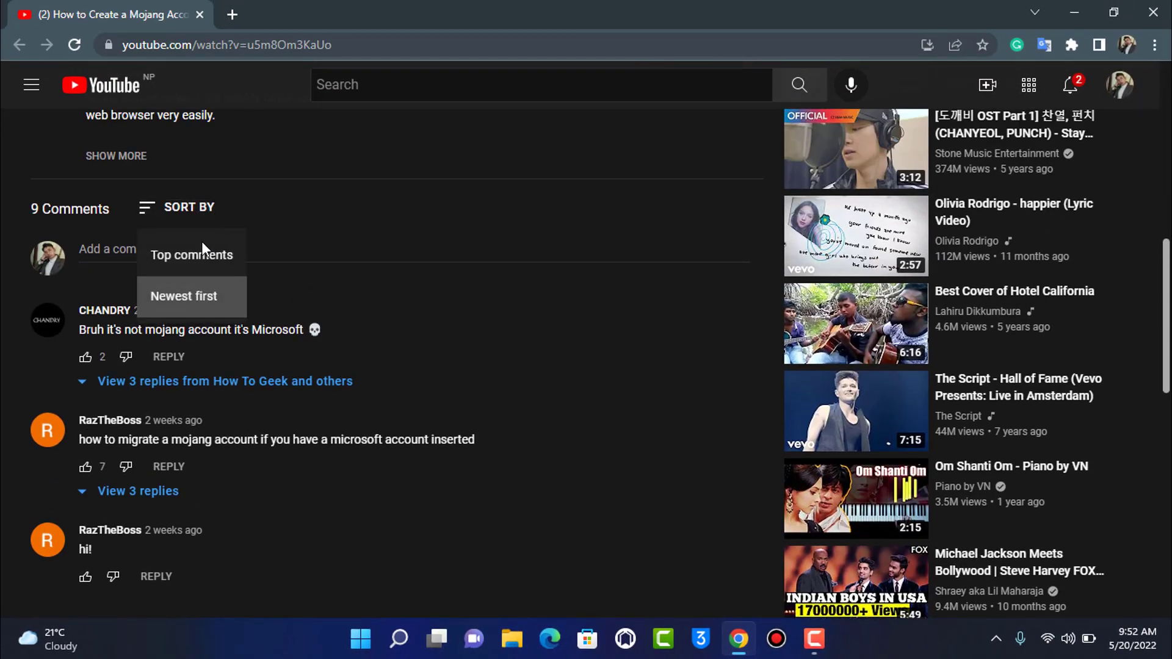
click(211, 254)
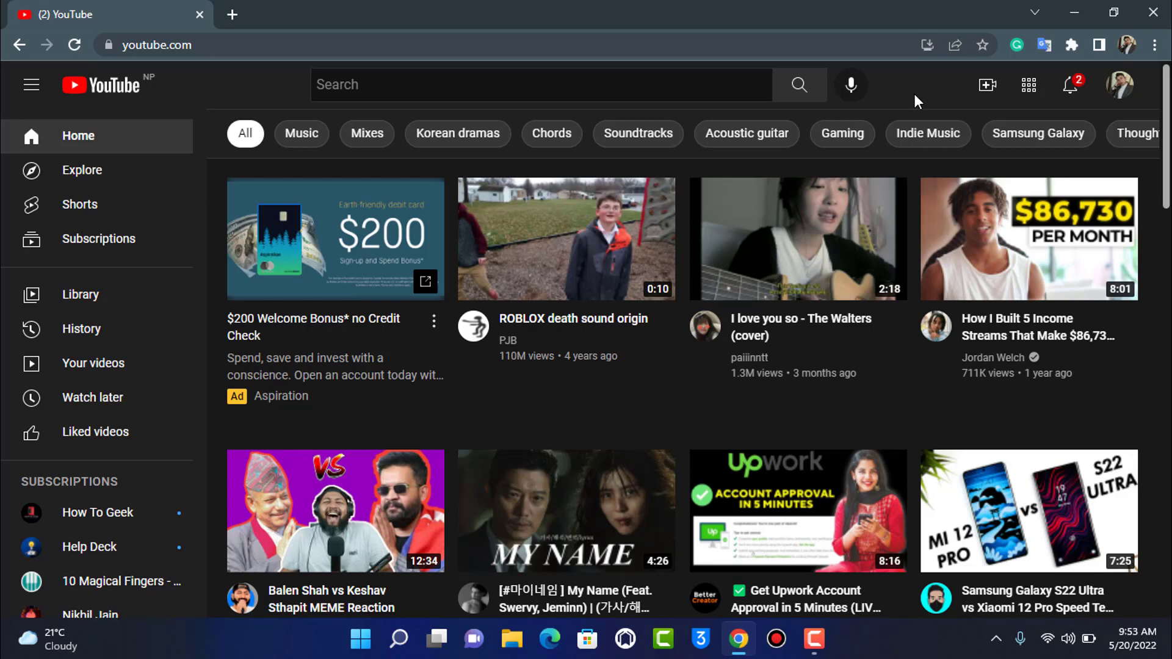
Go to Chrome's History page and bring up the Clear browsing data dialog
click(1149, 46)
mouse_move(992, 143)
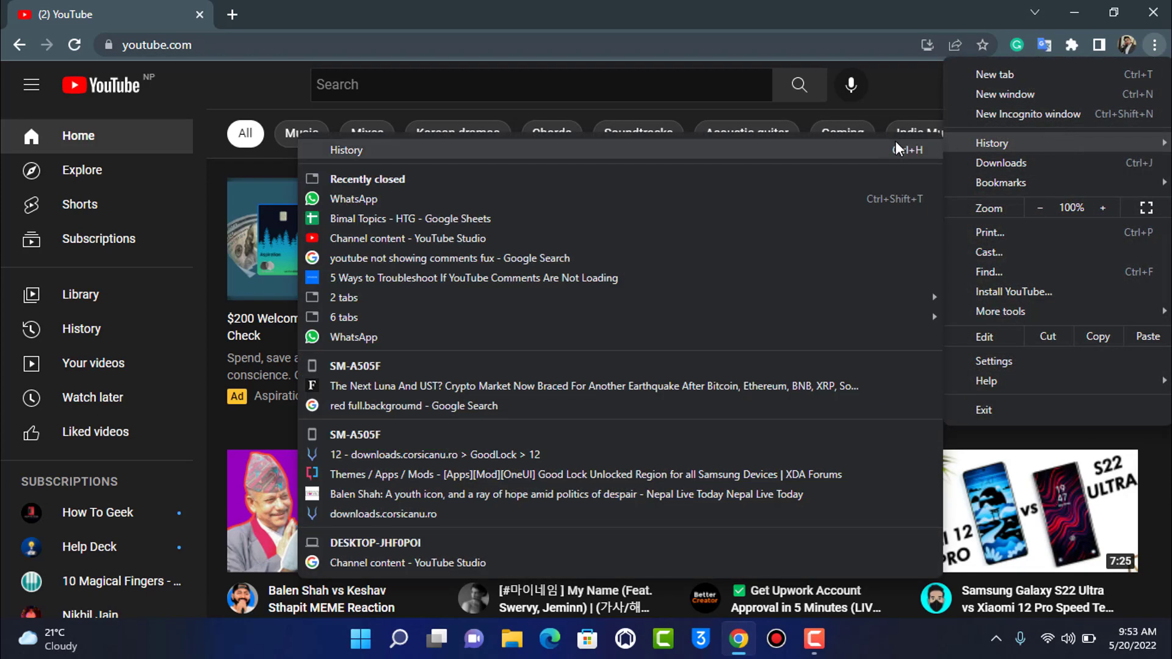
click(896, 146)
scroll(837, 353, down, 1)
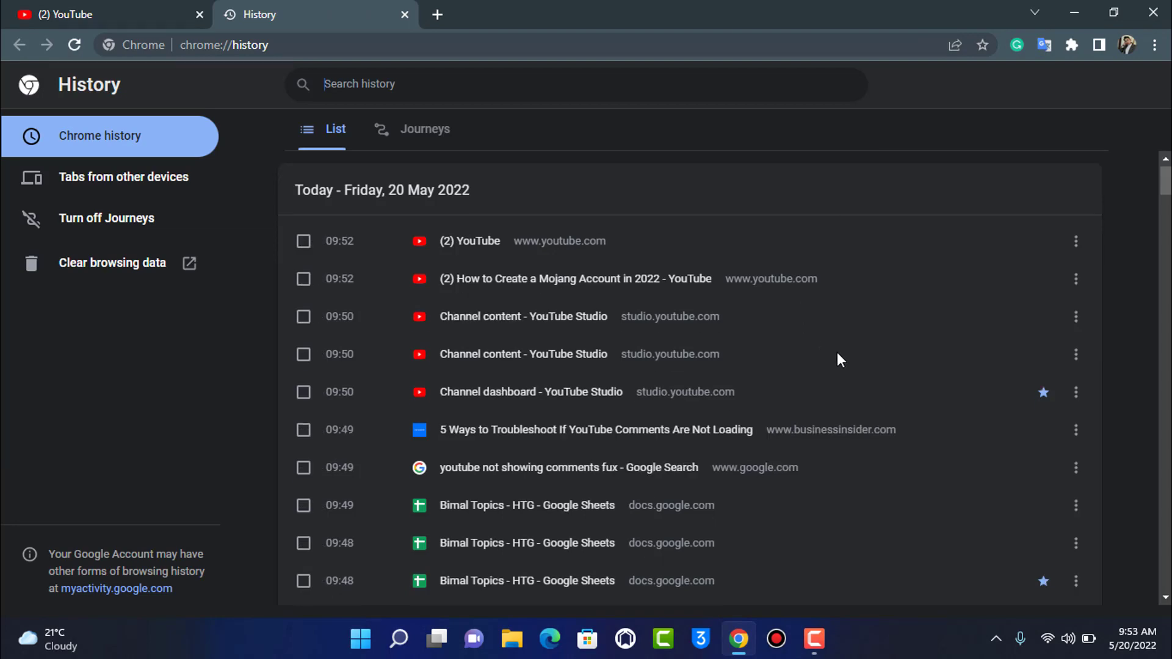
scroll(846, 357, down, 4)
scroll(848, 347, up, 4)
scroll(856, 303, up, 1)
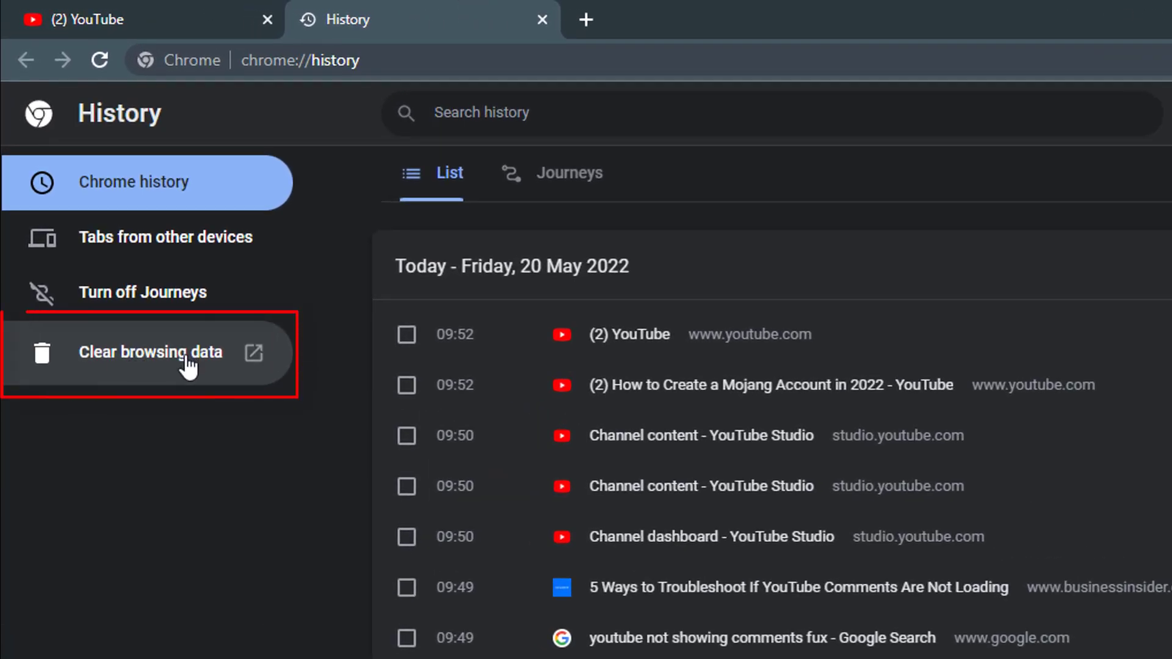
click(188, 365)
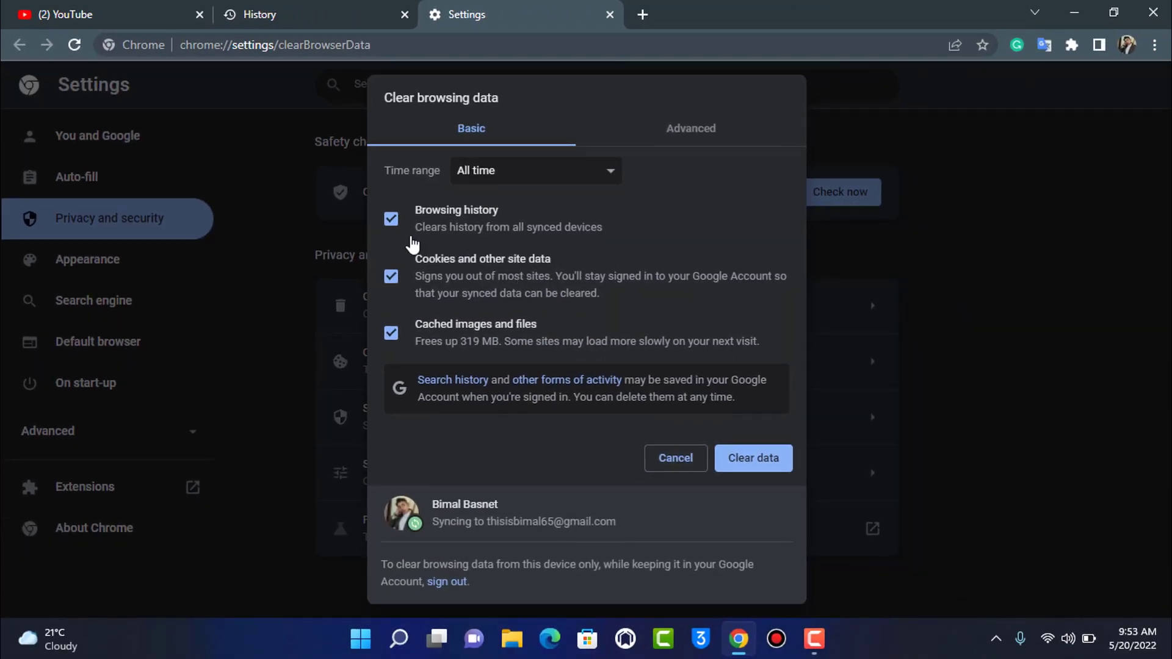
Clear only cached images and files for all time, leaving history and cookies intact
click(392, 219)
click(392, 277)
click(756, 458)
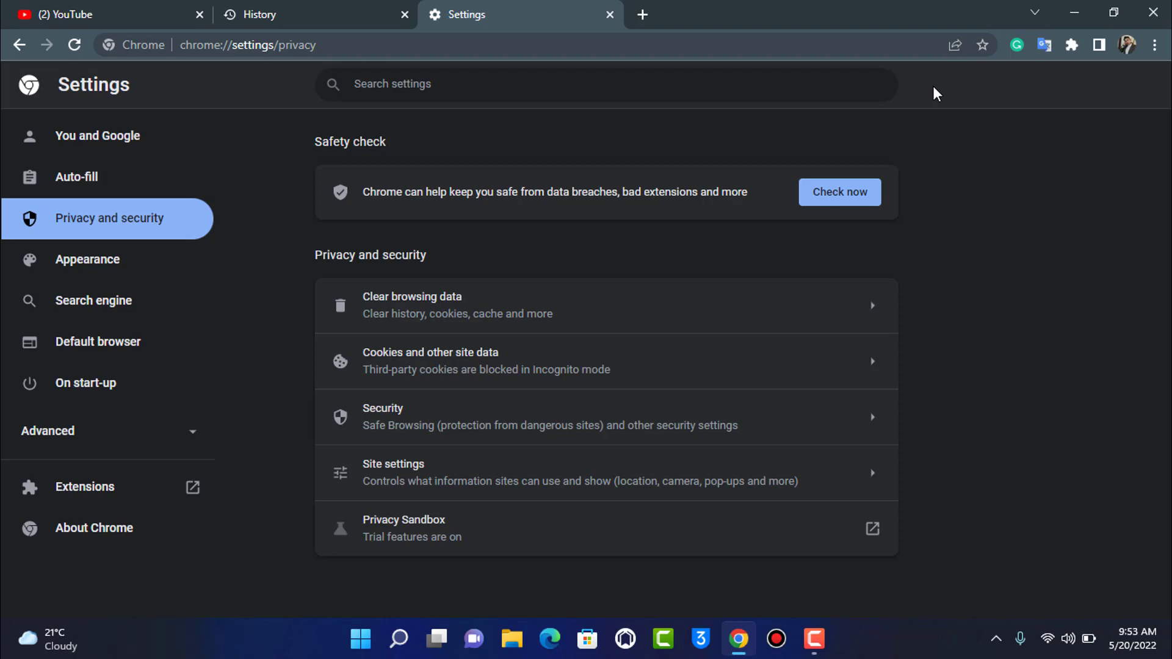
Close the Chrome window, leaving the Windows desktop showing
click(1154, 13)
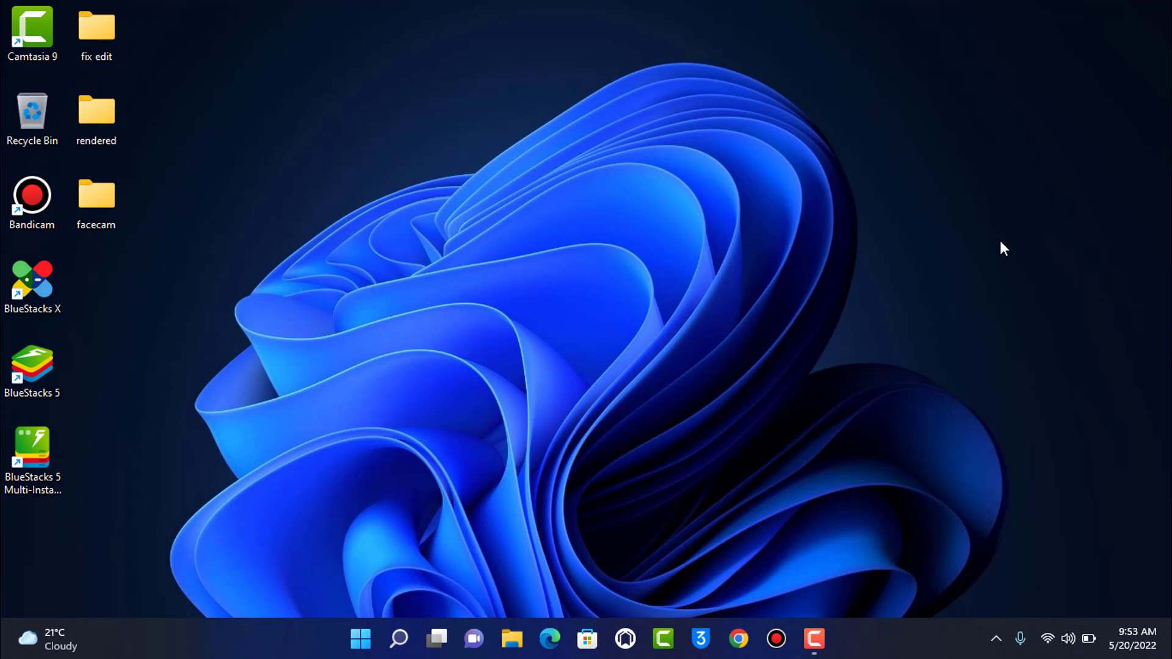